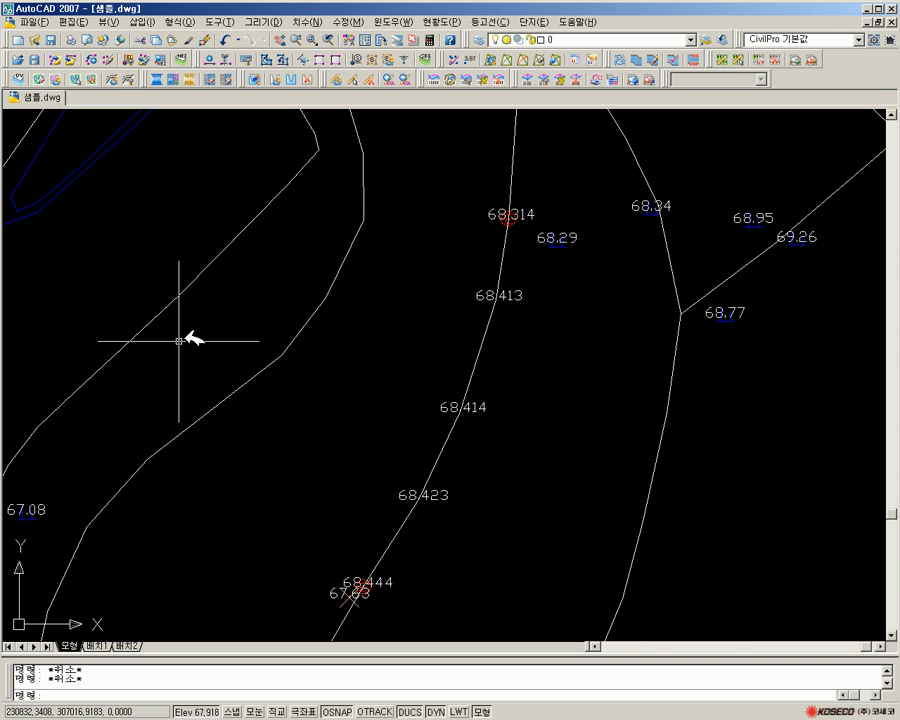
- Start adding survey points with connected feature lines and place the first one just east of 68.413, with code NH and ground elevation 67.9
left_click(450, 21)
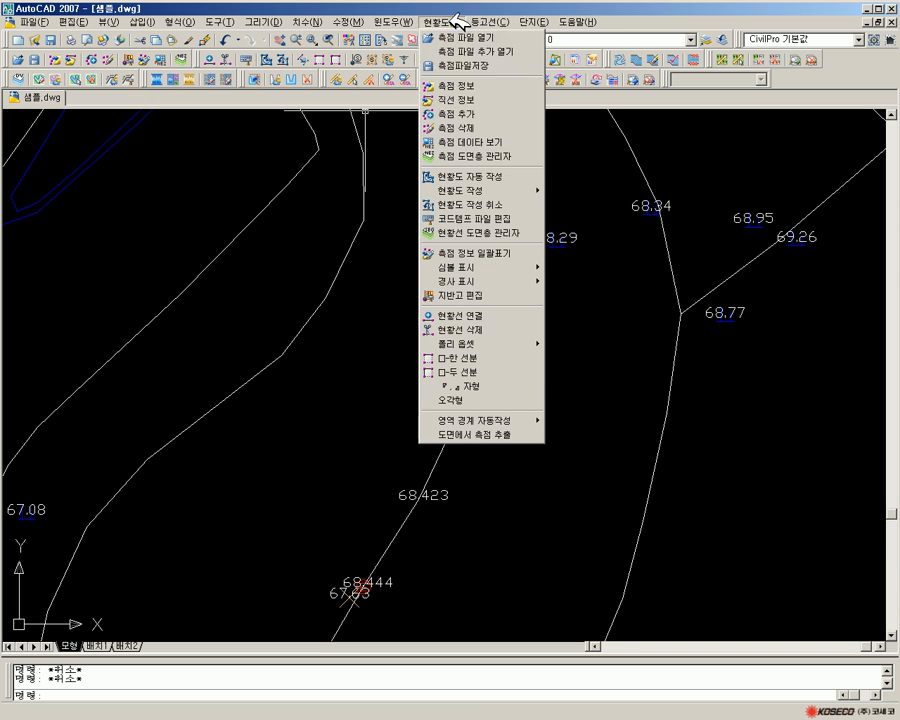
left_click(467, 114)
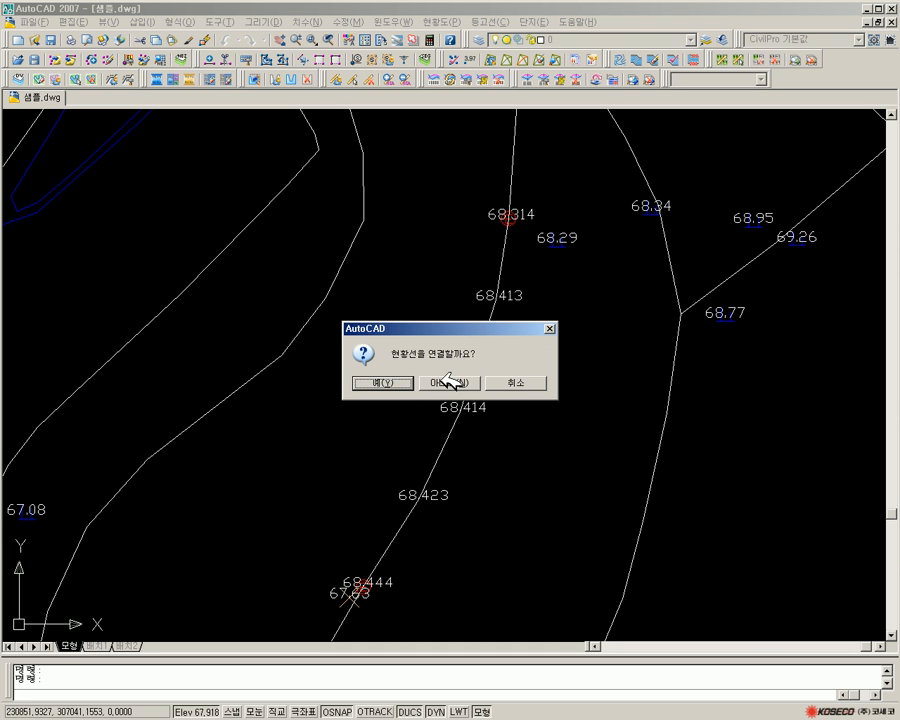
left_click(385, 383)
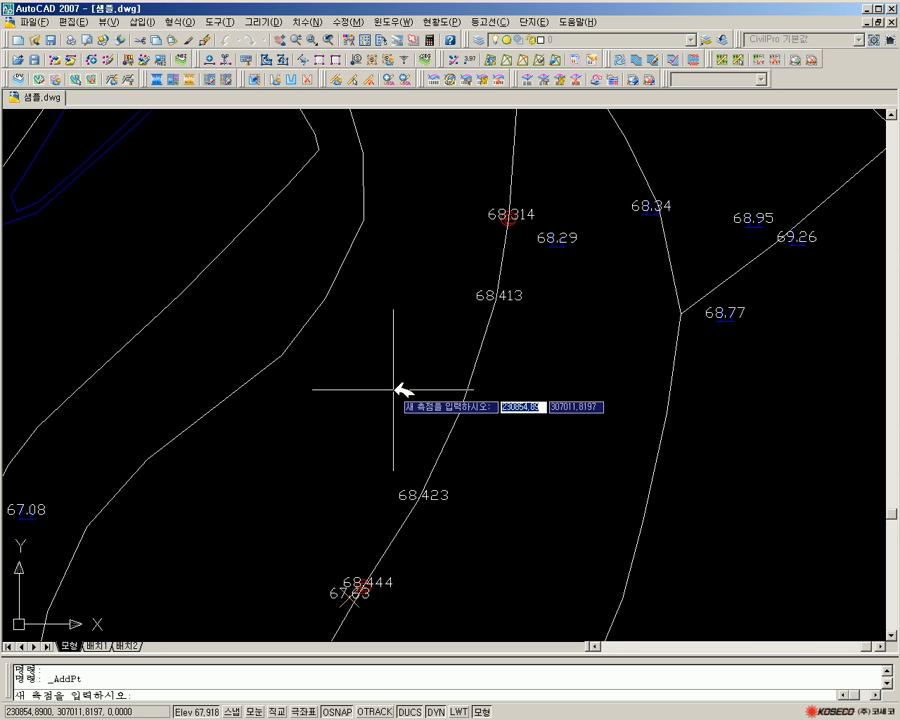
left_click(463, 407)
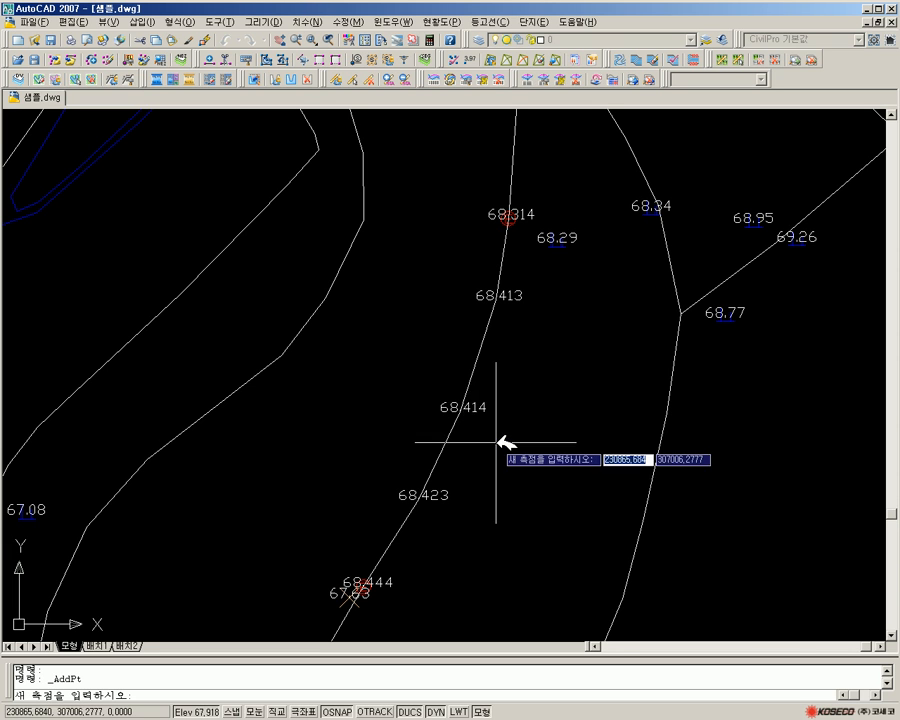
left_click(526, 309)
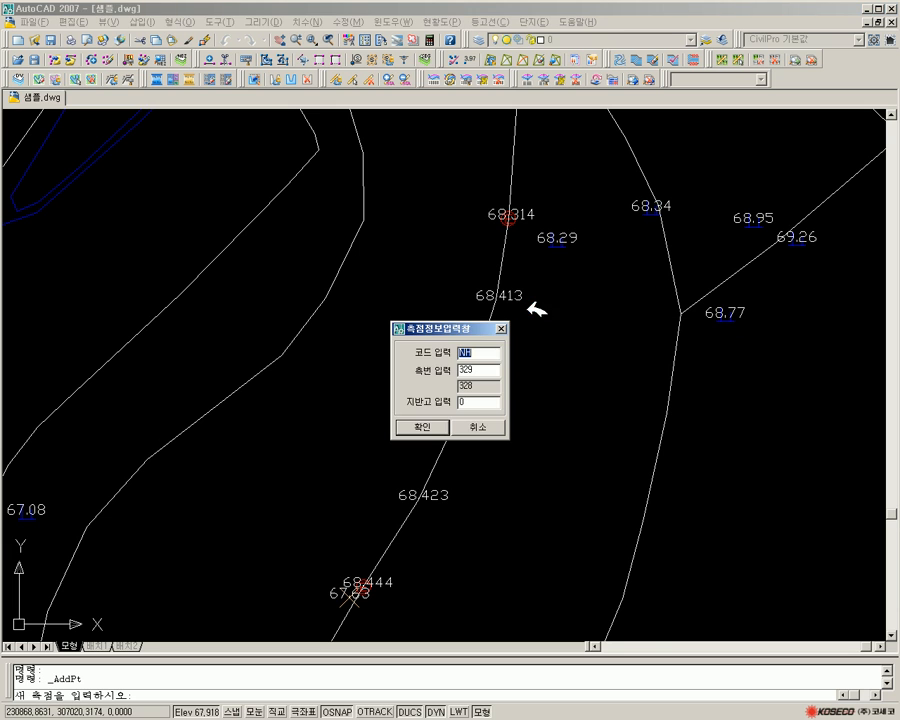
left_click_drag(482, 381, 435, 375)
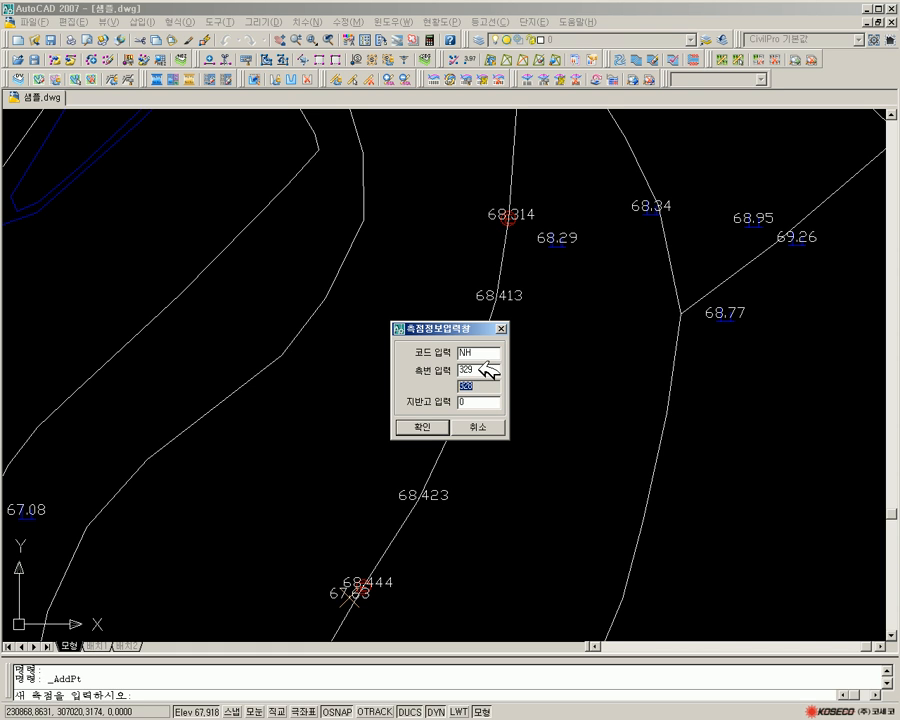
left_click(484, 370)
double_click(452, 350)
double_click(476, 402)
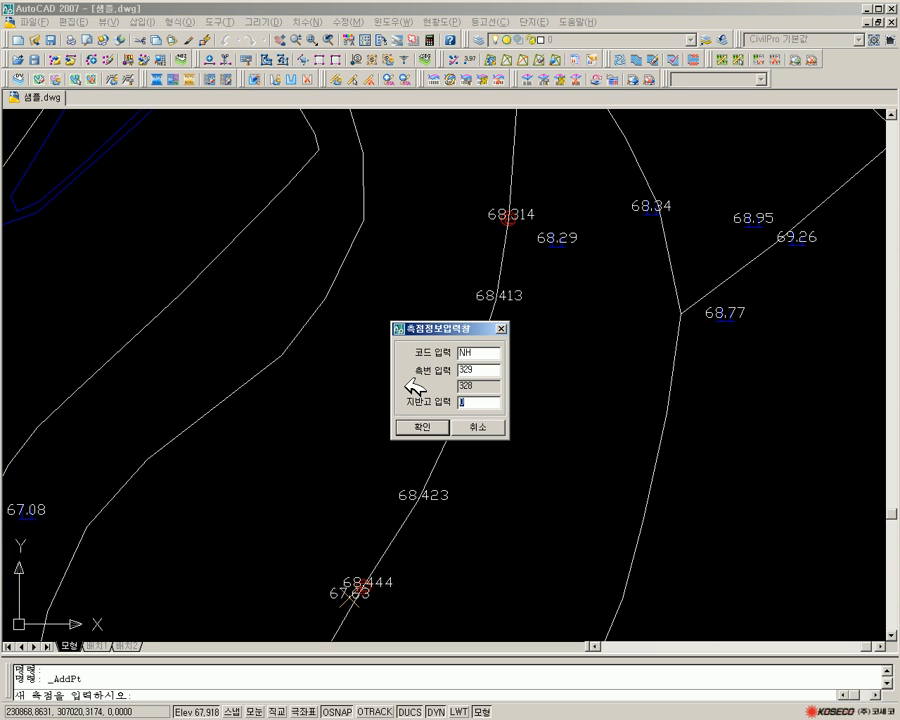
key("Return")
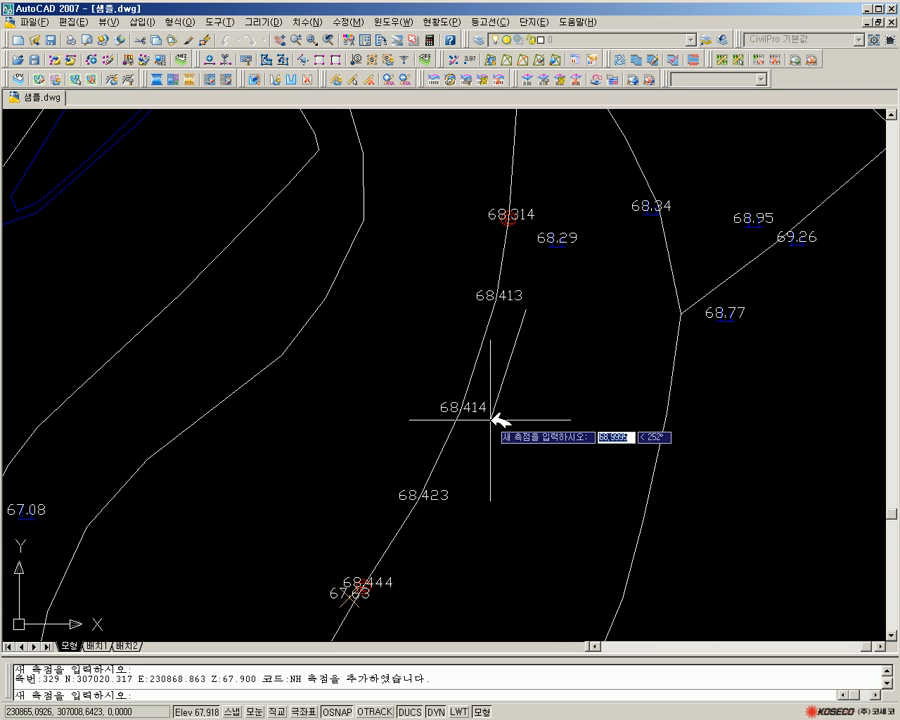
- Add two more connected NH survey points, east of 68.414 at elevation 67.87 and east of 68.423 at elevation 67.67, and finish the line
left_click(498, 414)
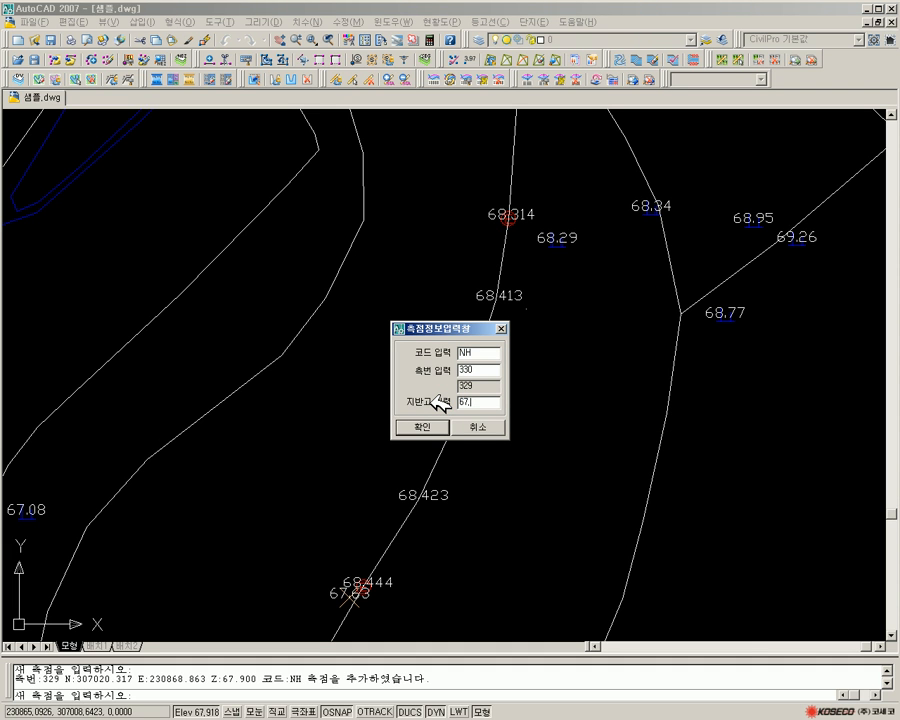
key("Return")
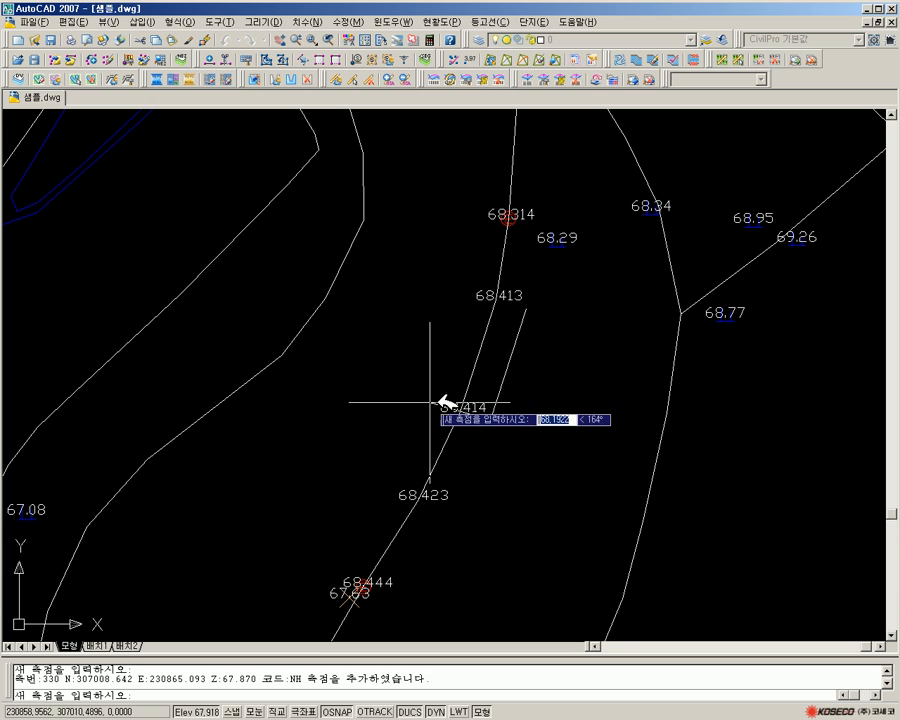
left_click(450, 506)
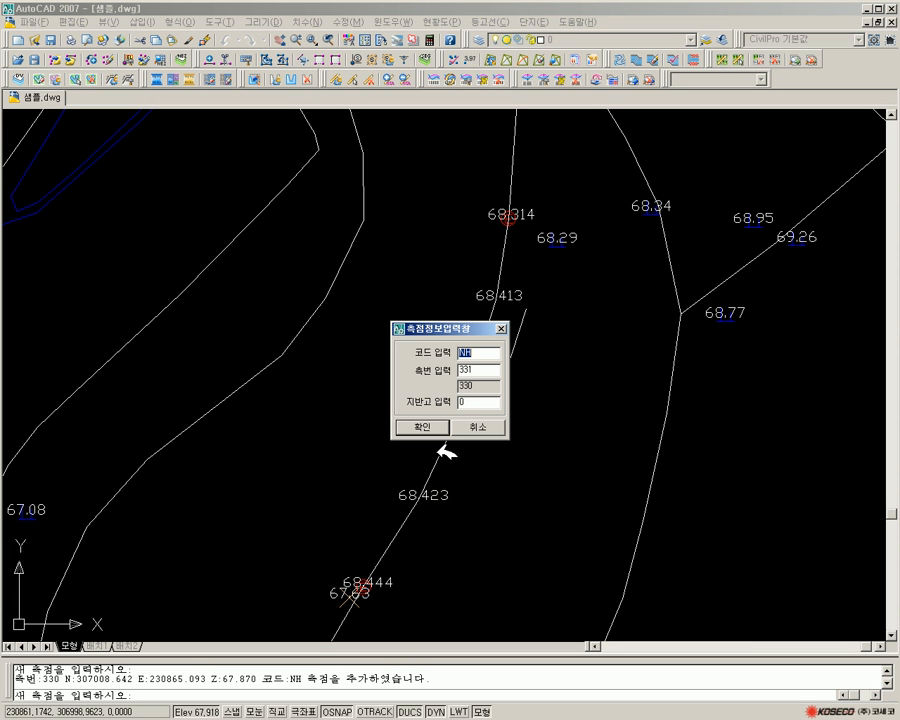
left_click(462, 403)
key("Return")
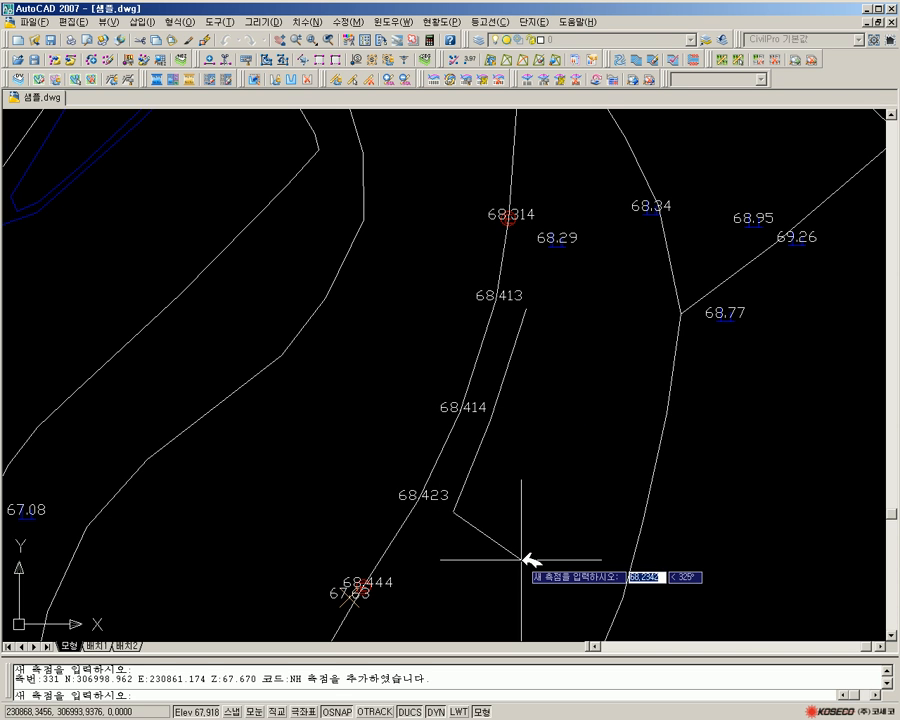
key("Escape")
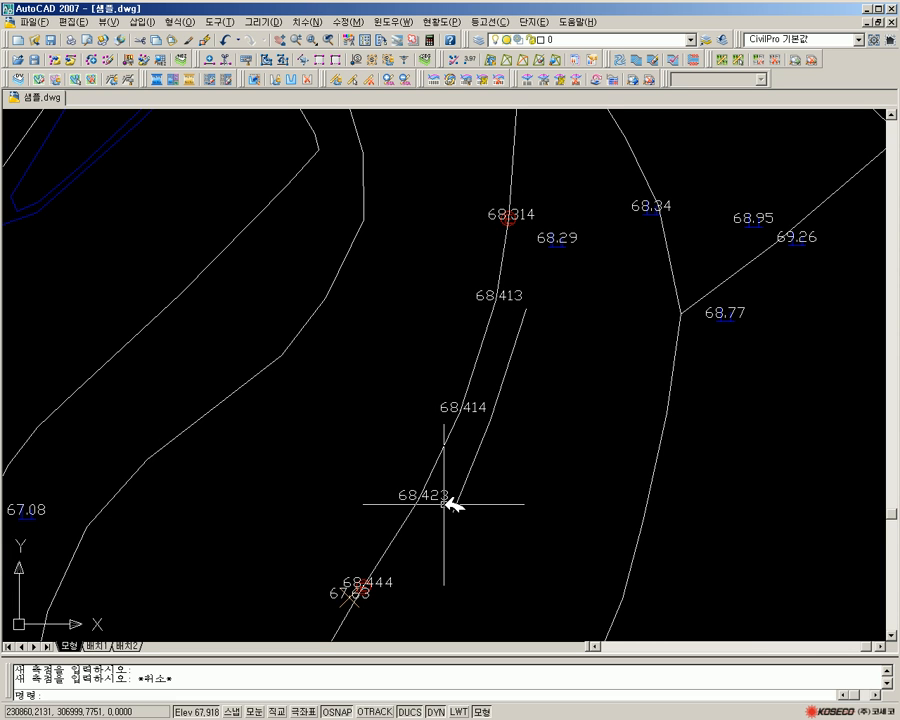
- Add a single NH survey point without a connecting line, west of 68.414, with ground elevation 76.5
right_click(527, 490)
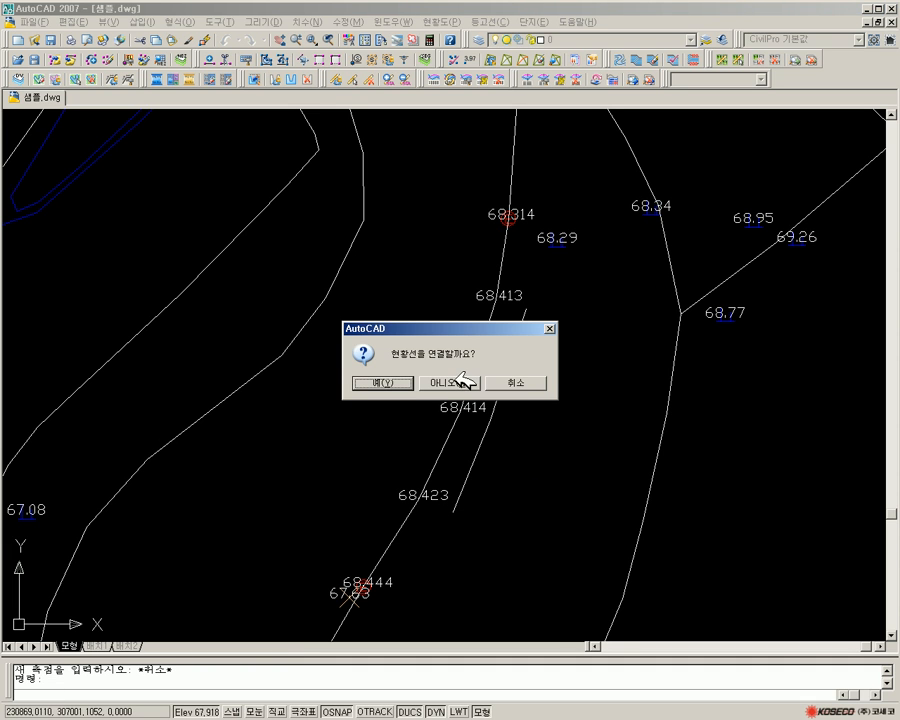
left_click(460, 382)
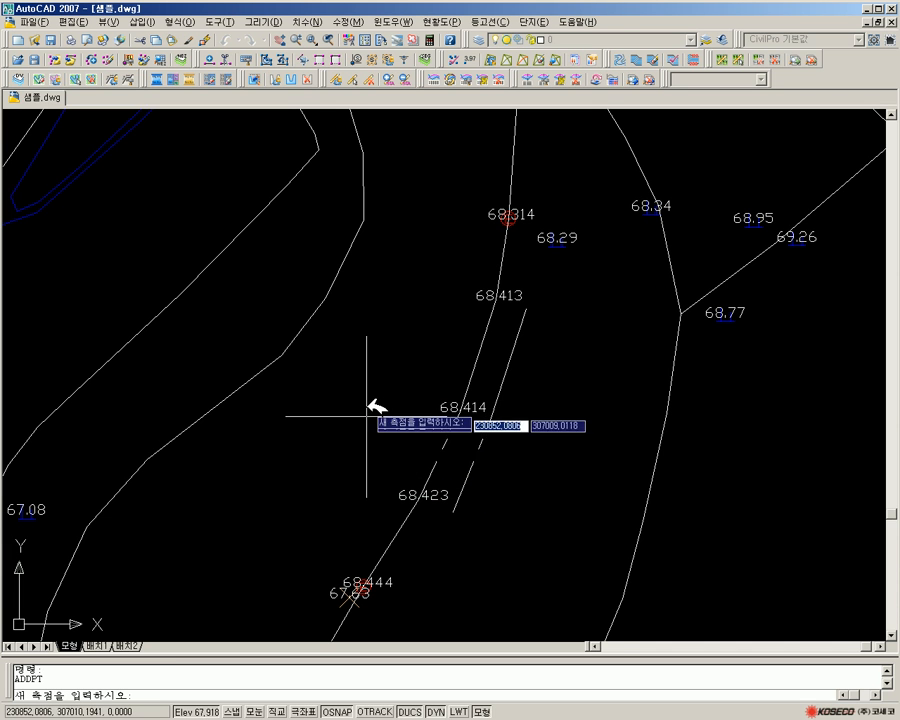
left_click(376, 353)
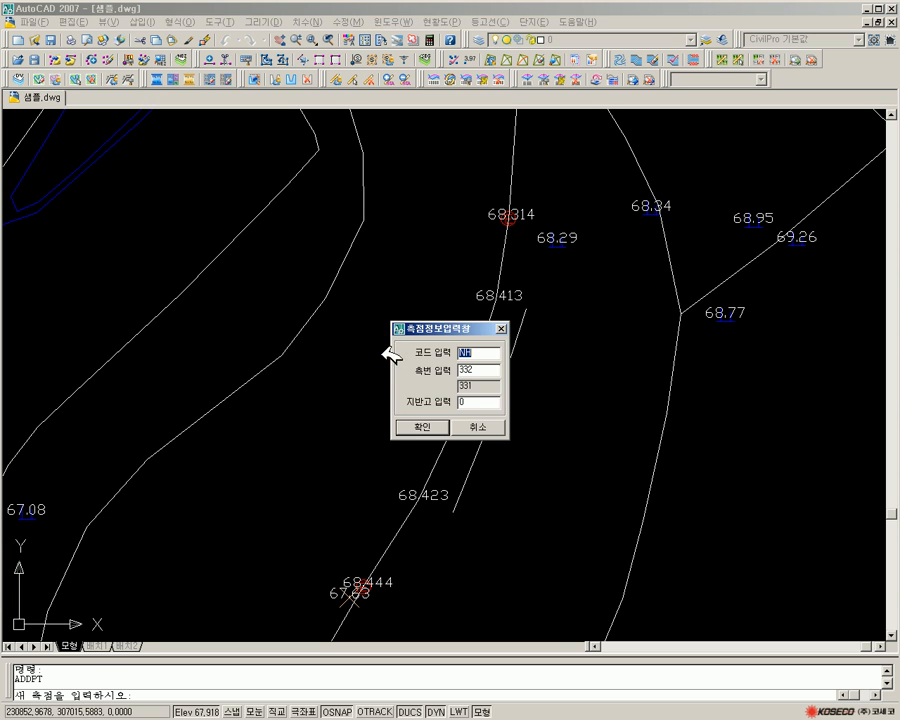
left_click_drag(410, 328, 327, 228)
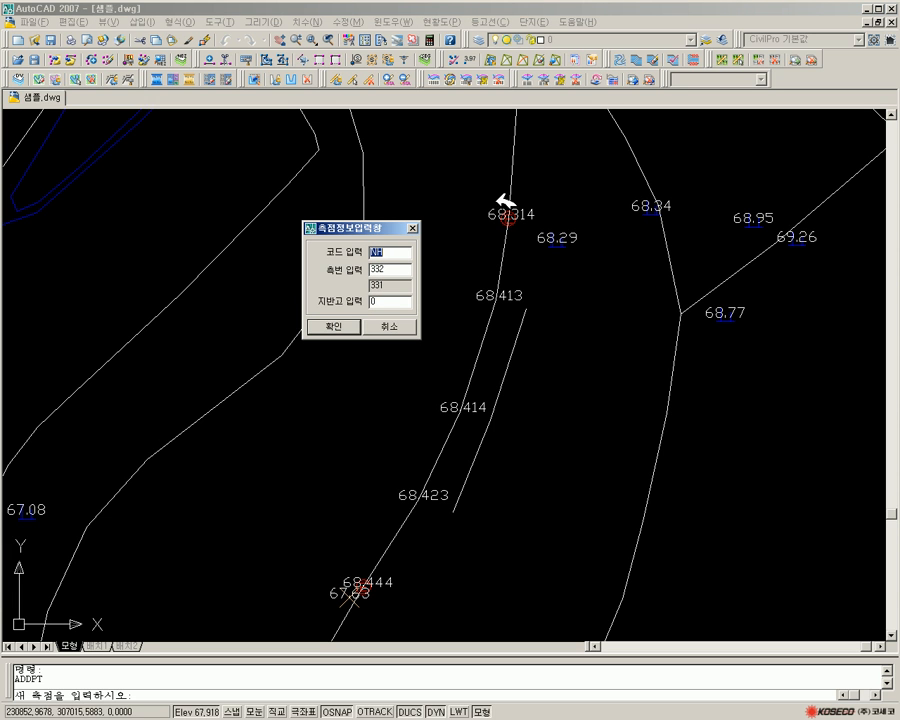
key("Tab")
key("Tab")
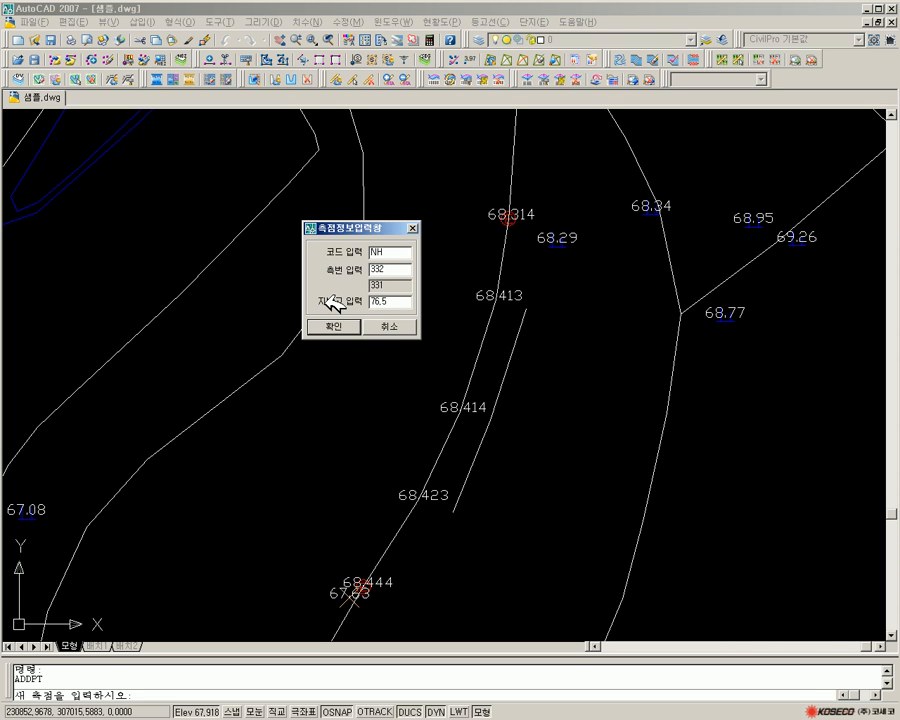
key("Return")
key("Escape")
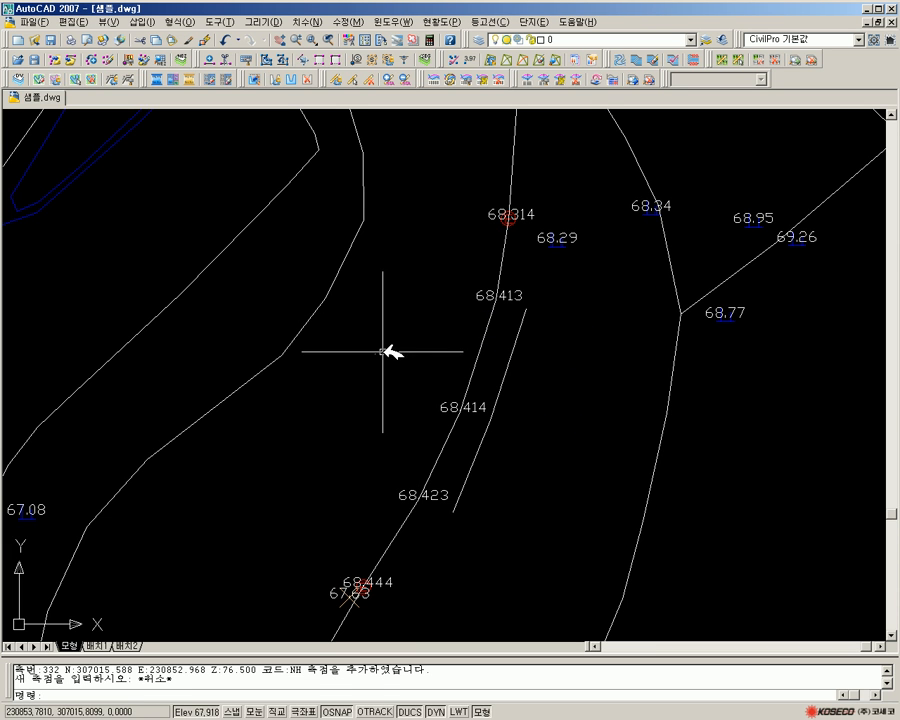
- Build the triangulation mesh from the survey points and set all feature lines as breaklines
left_click(512, 60)
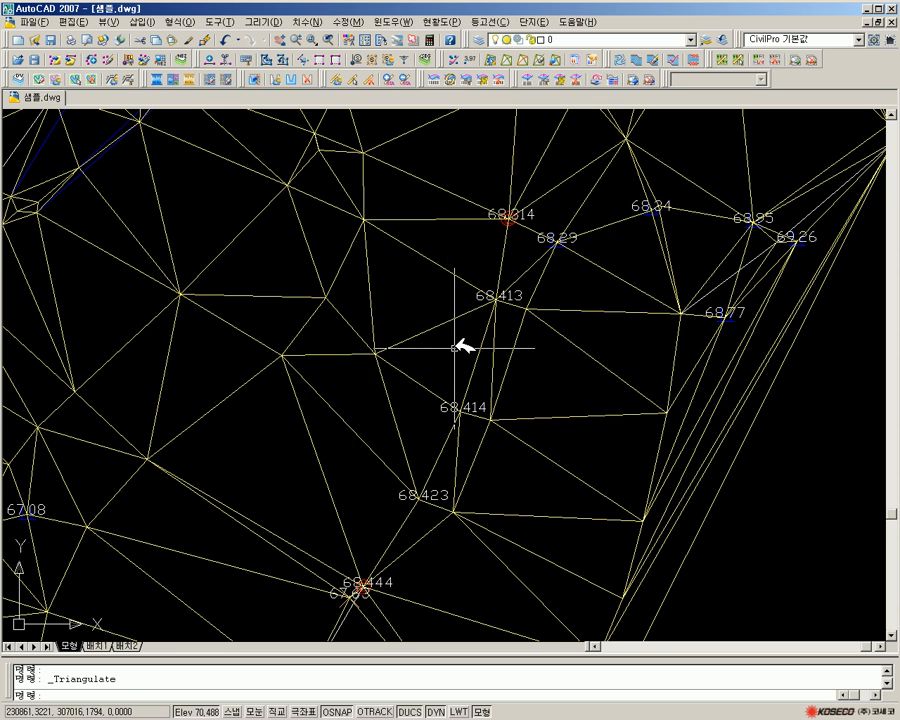
left_click(528, 58)
key("Down")
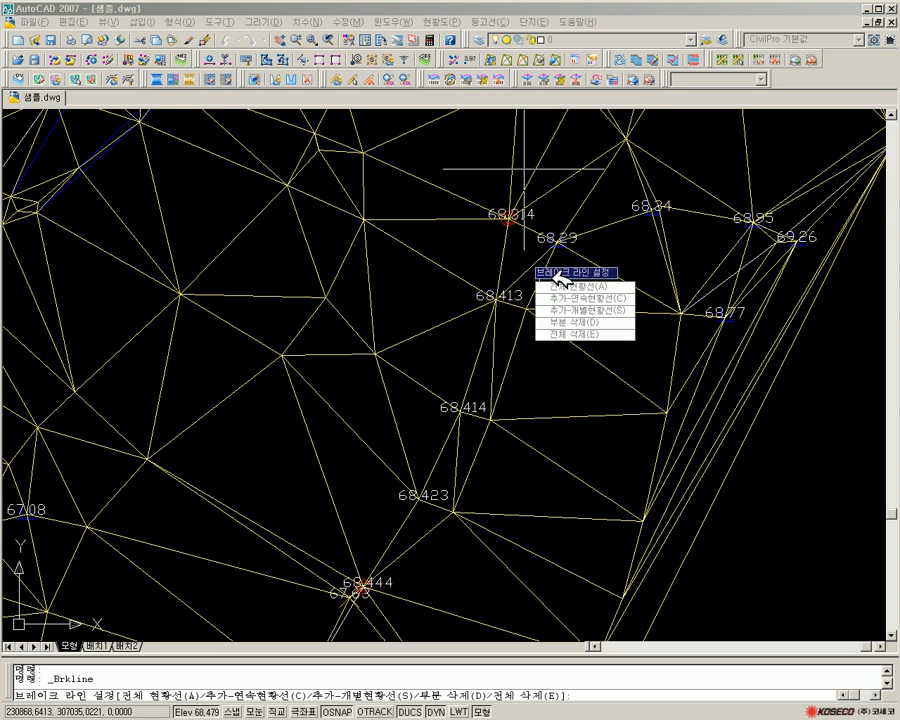
left_click(560, 286)
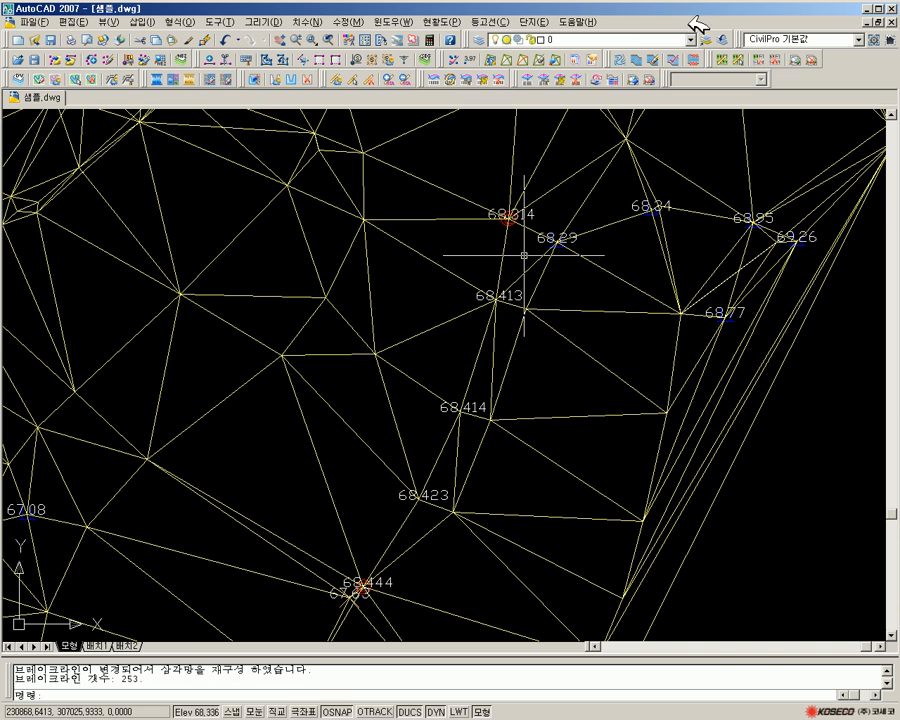
- Generate contours from elevation 60 to 77 with a 1.0 intermediate and 5.0 index interval, and check the ones around the added points
left_click(647, 58)
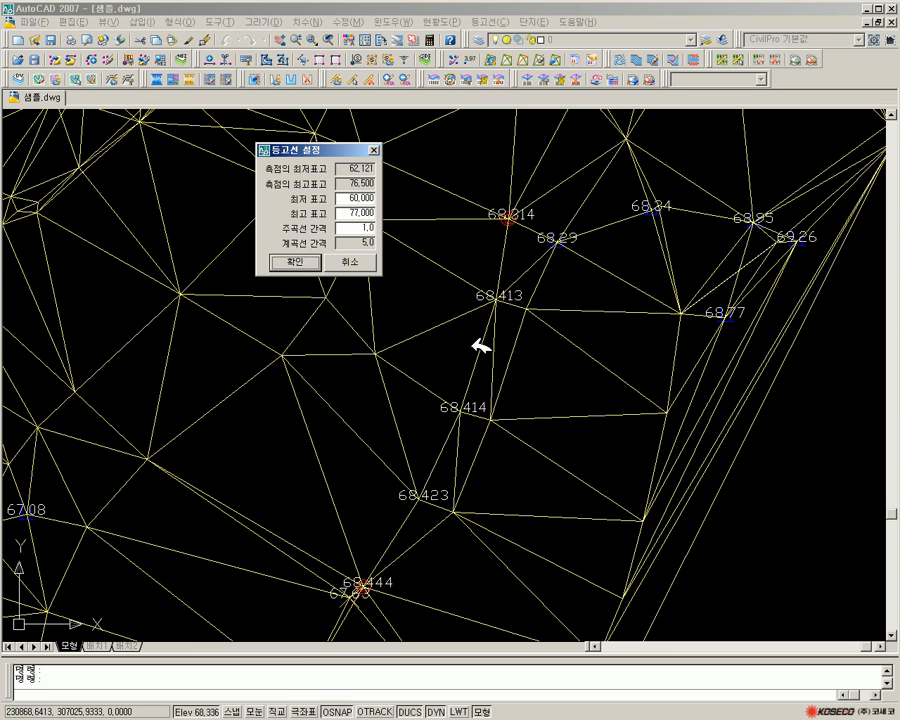
left_click(311, 267)
left_click(530, 310)
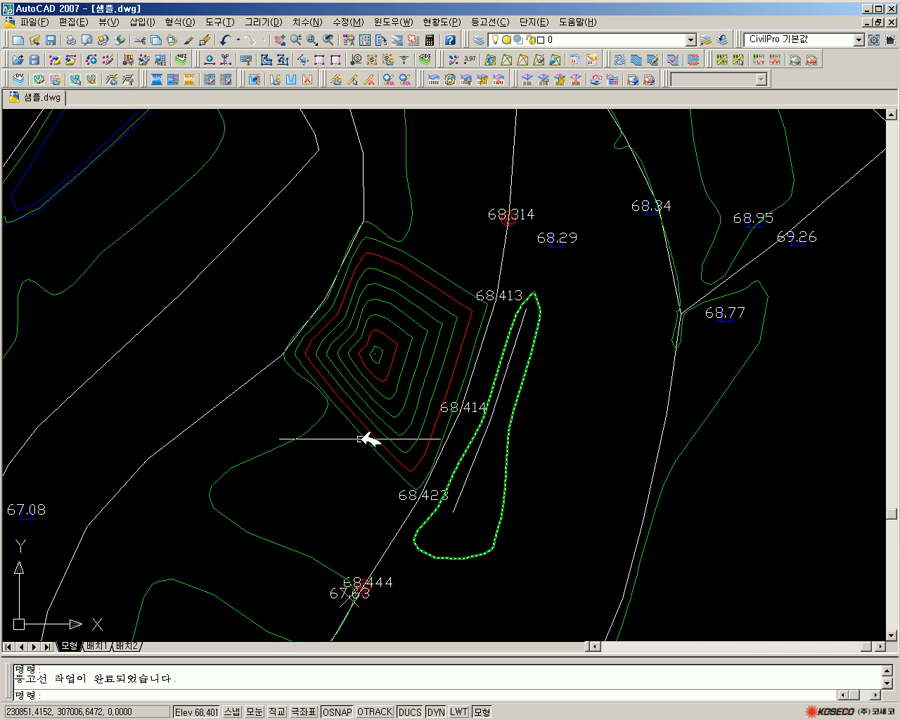
left_click(441, 406)
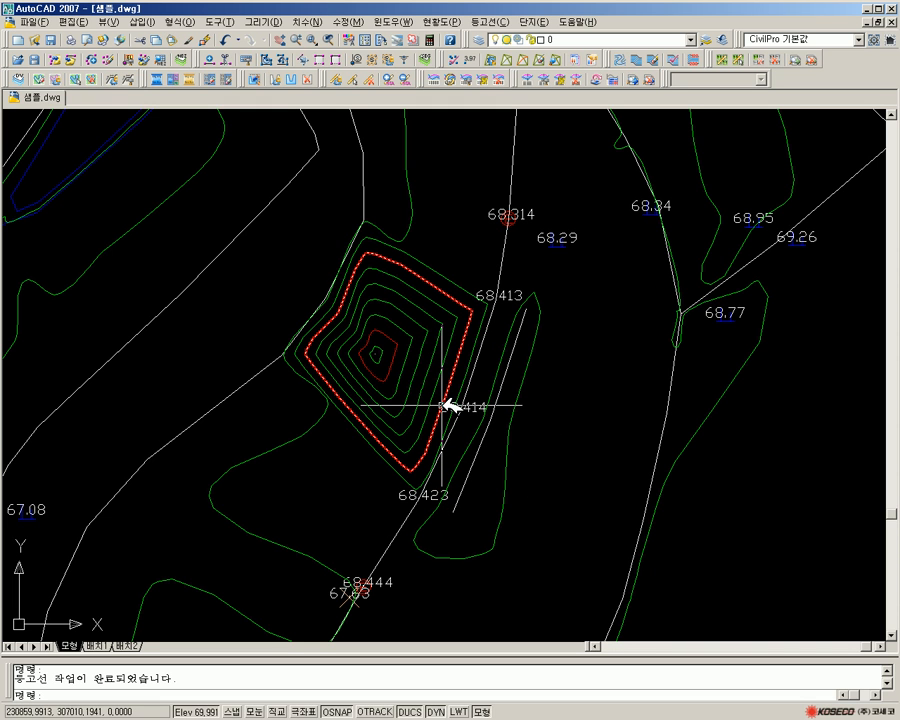
key("Escape")
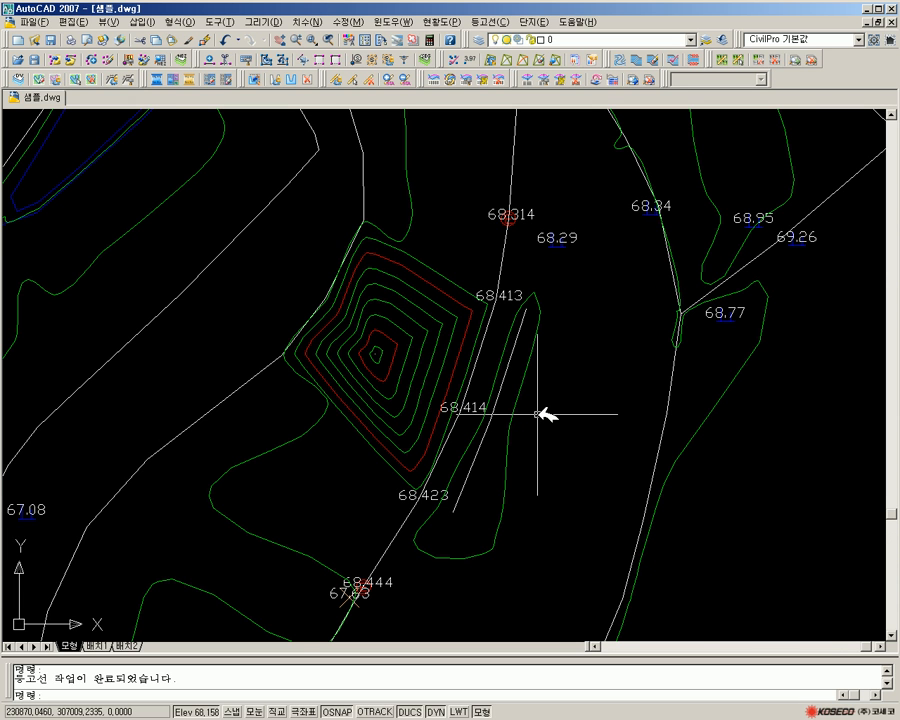
- Examine the contours around the added 76.5 point and beside the added feature line
scroll(540, 413, "up", 1)
scroll(310, 324, "up", 4)
scroll(340, 342, "down", 4)
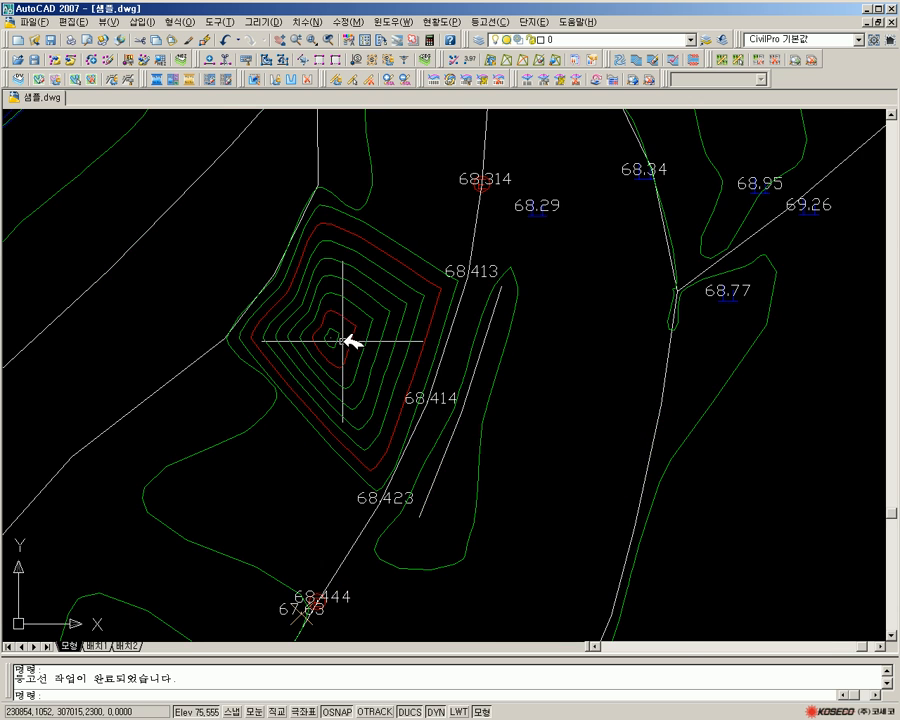
left_click(393, 341)
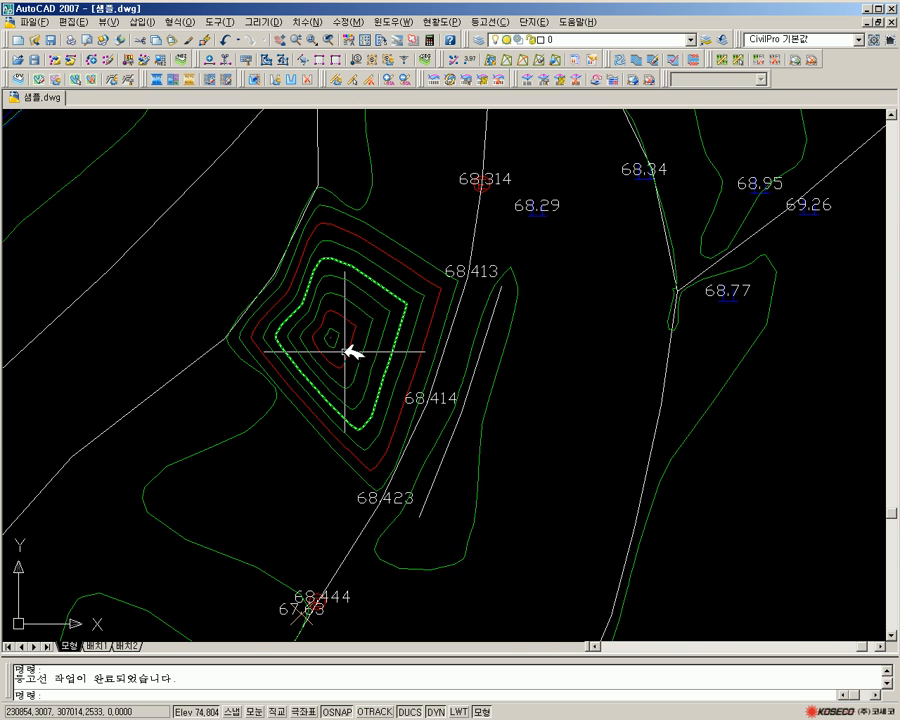
scroll(324, 340, "up", 4)
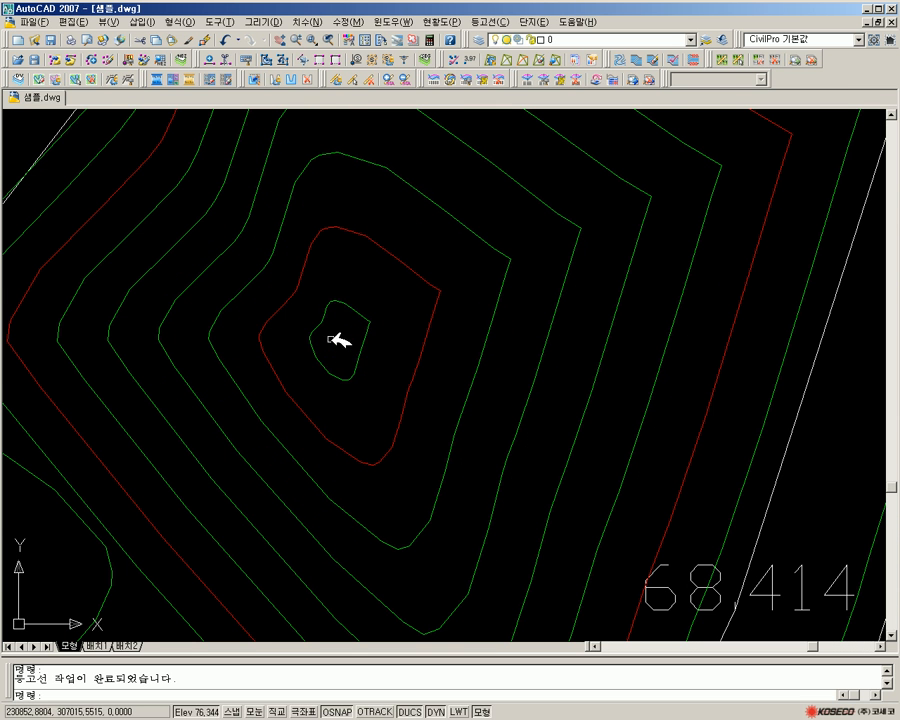
scroll(335, 338, "up", 1)
scroll(402, 337, "down", 4)
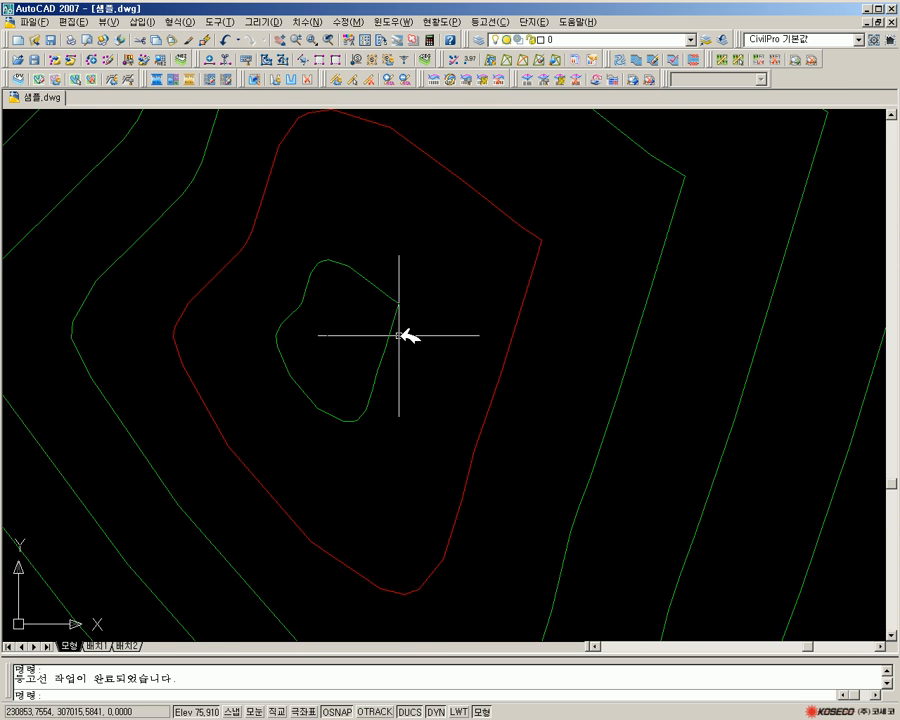
mouse_move(402, 341)
middle_mouse_down()
mouse_move(547, 379)
mouse_move(398, 428)
middle_mouse_up()
scroll(547, 379, "down", 2)
scroll(500, 386, "up", 3)
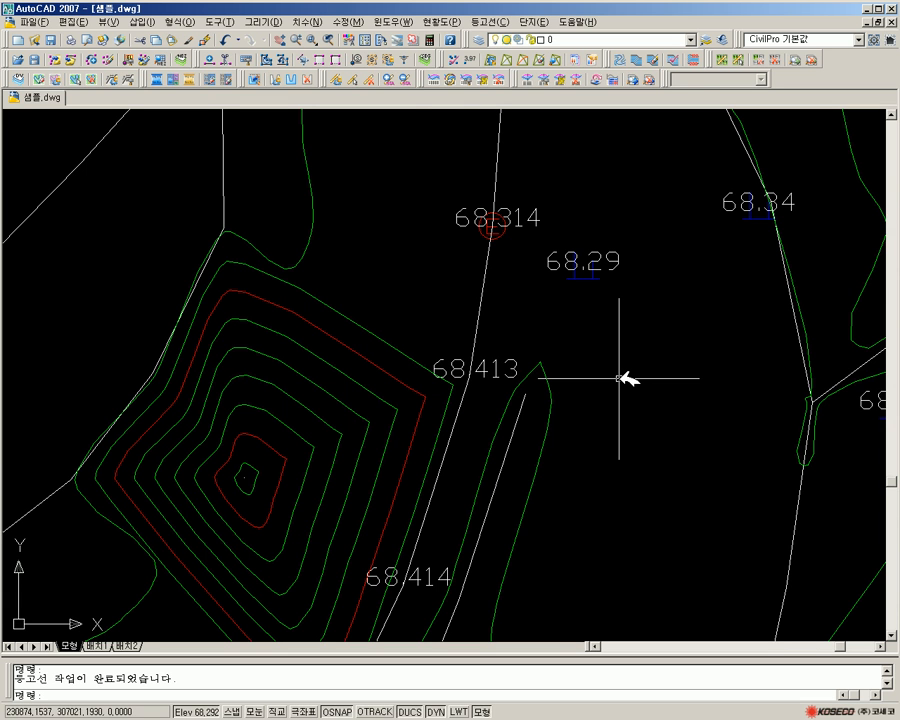
- Erase the 68.29 spot-height label together with its symbol and rebuild the triangulation mesh
mouse_move(616, 316)
middle_mouse_down()
mouse_move(562, 340)
mouse_move(508, 320)
middle_mouse_up()
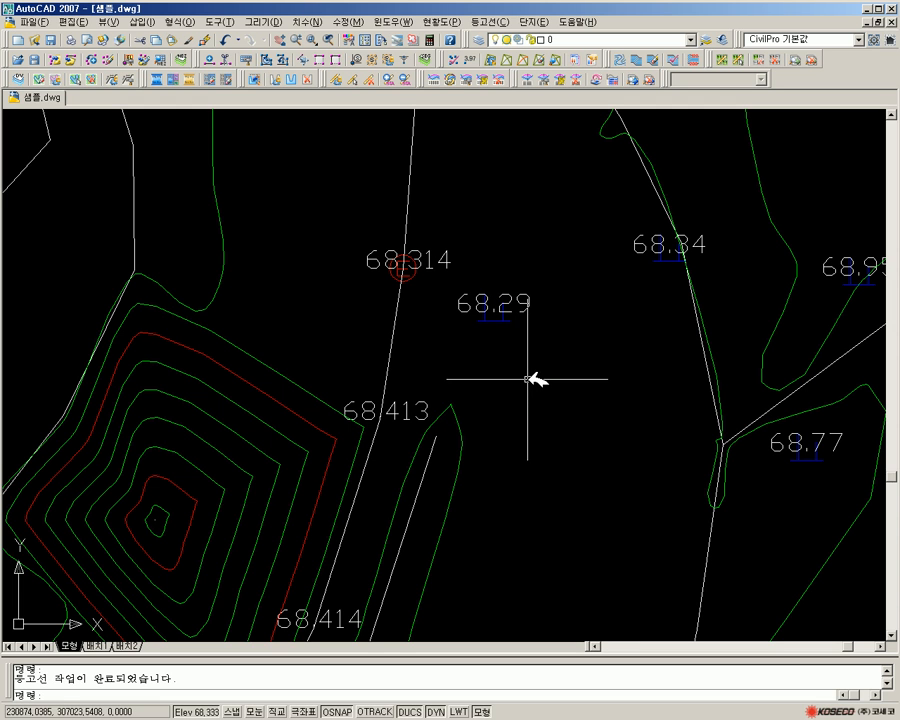
type("e")
key("Return")
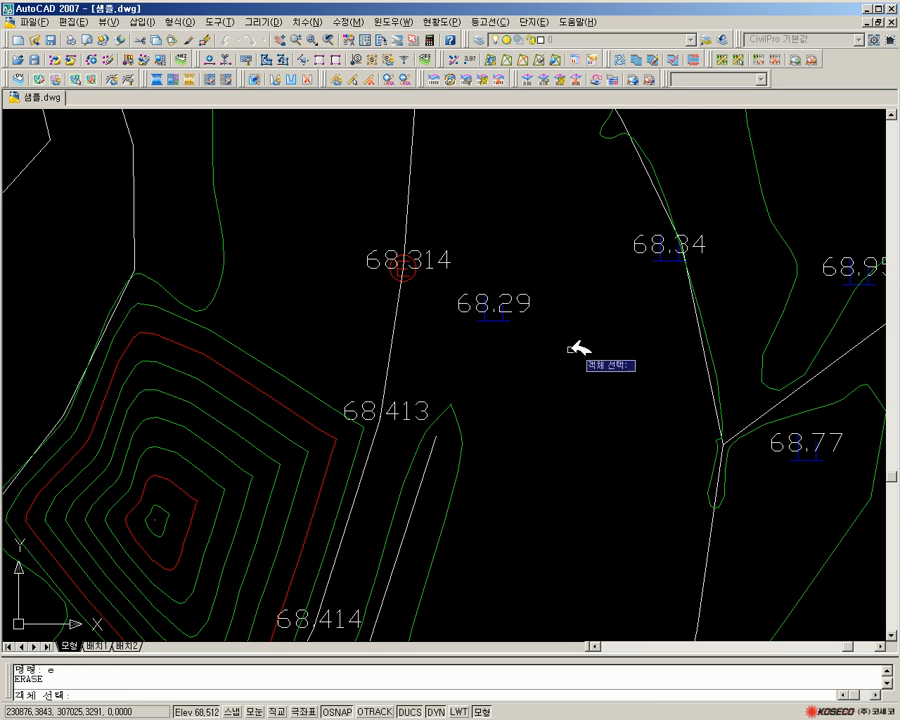
left_click(560, 349)
left_click(460, 271)
key("Return")
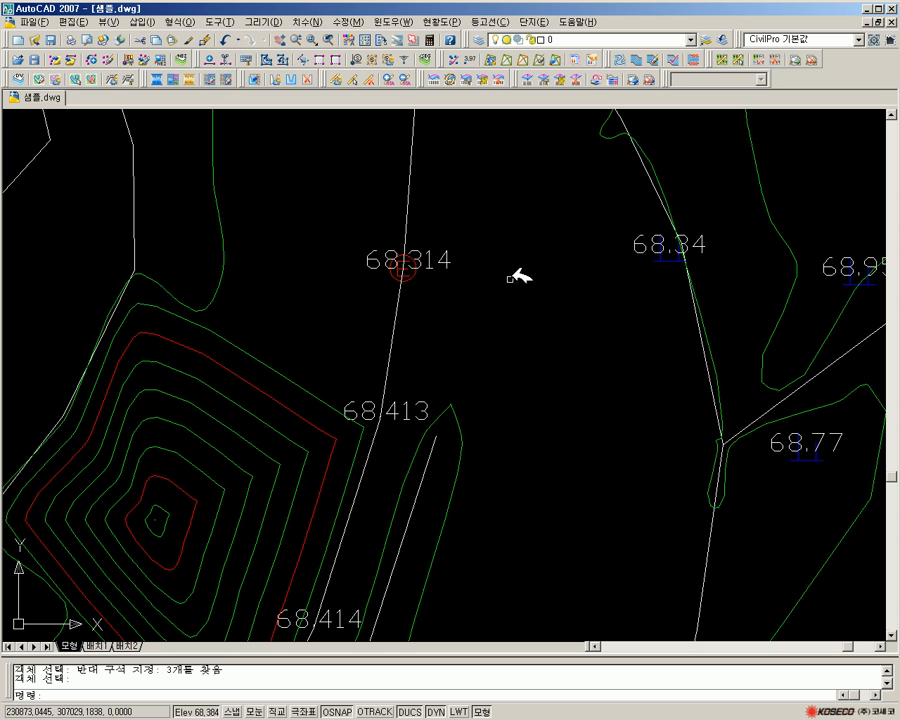
left_click(513, 60)
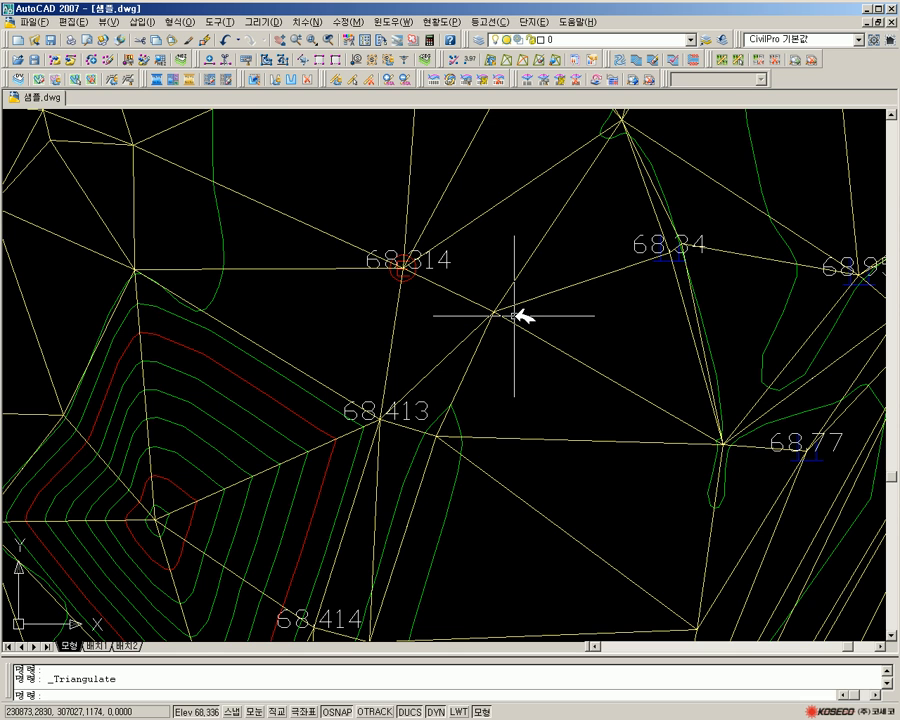
- Delete the added 76.5 survey point at the centre of the closed contours from the survey data, using user selection (사용자 선택)
scroll(512, 340, "down", 3)
middle_click_drag(510, 356, 604, 296)
scroll(420, 392, "up", 2)
middle_click_drag(420, 392, 494, 342)
scroll(480, 330, "up", 4)
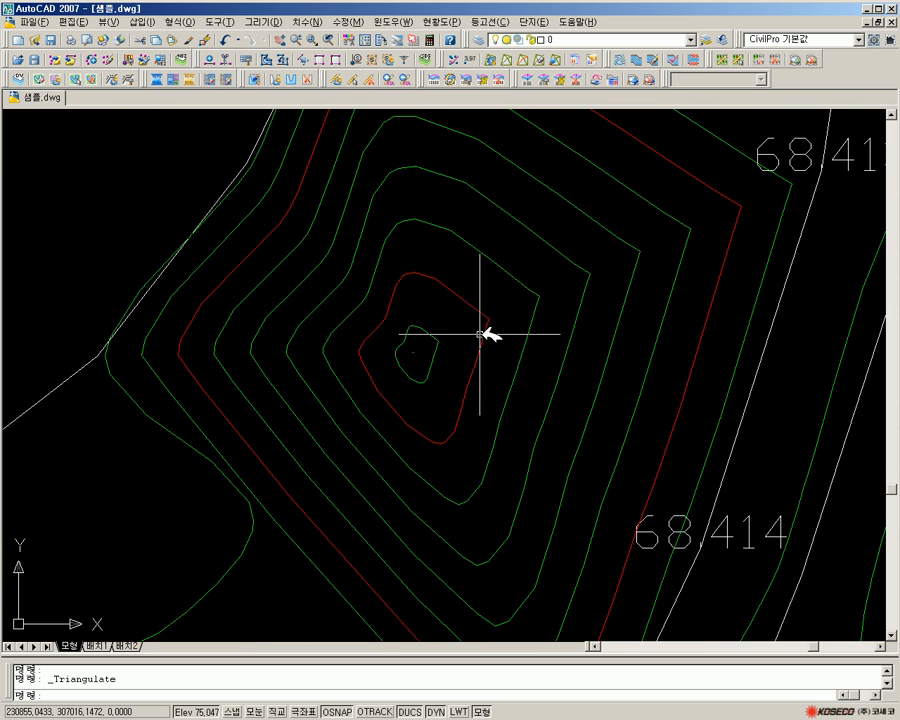
left_click(118, 60)
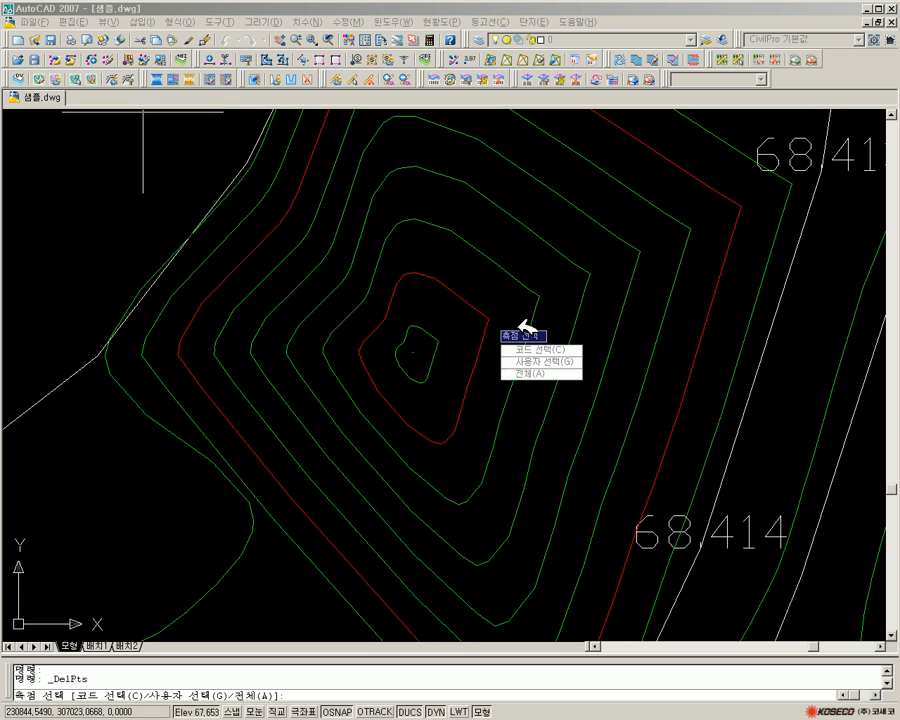
left_click(540, 361)
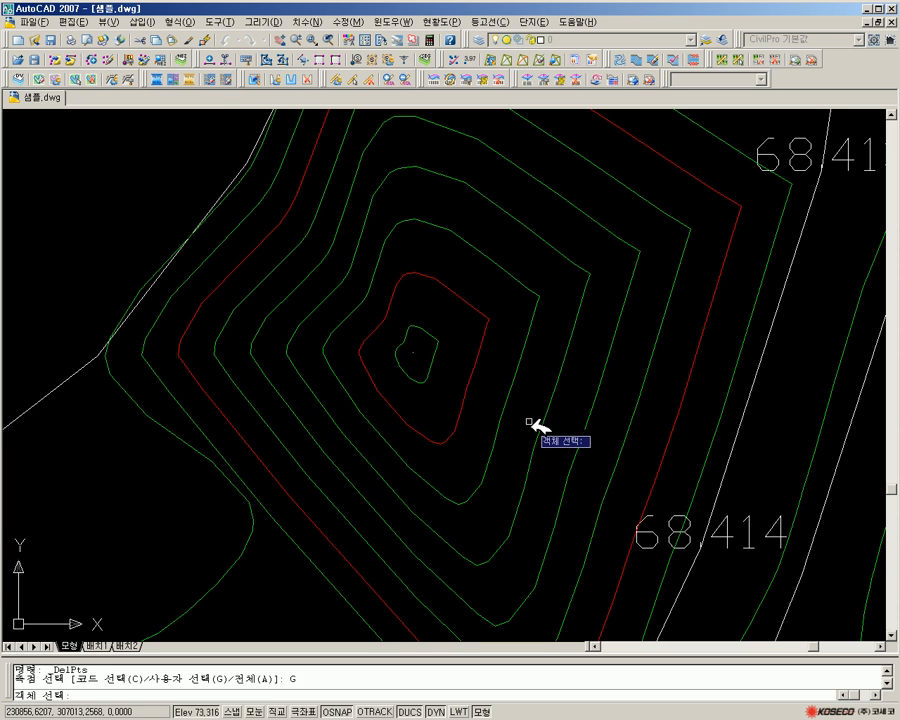
left_click(529, 427)
left_click(346, 271)
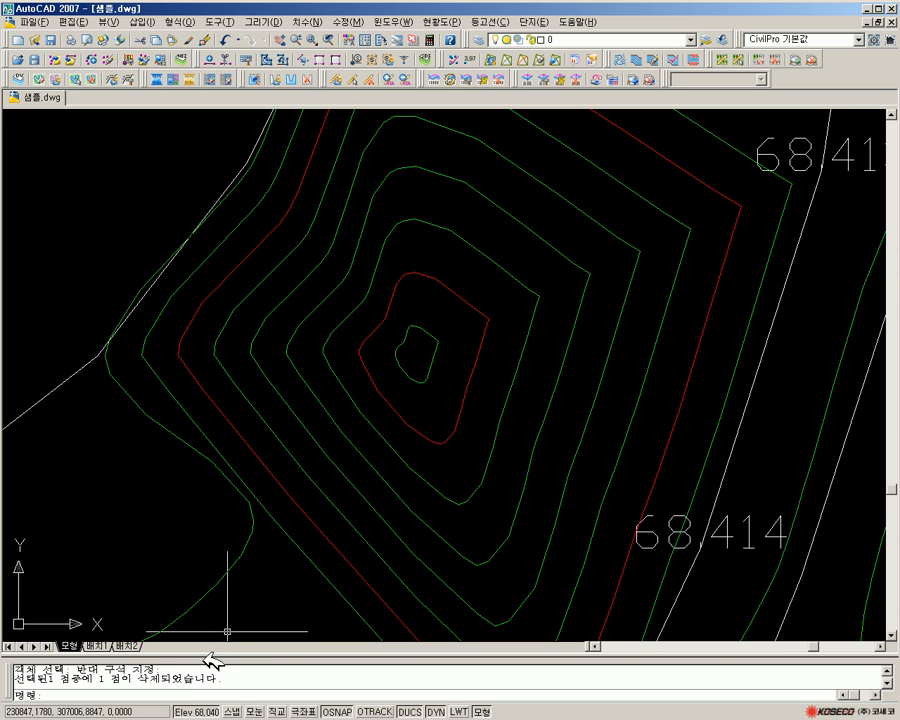
left_click_drag(230, 676, 13, 676)
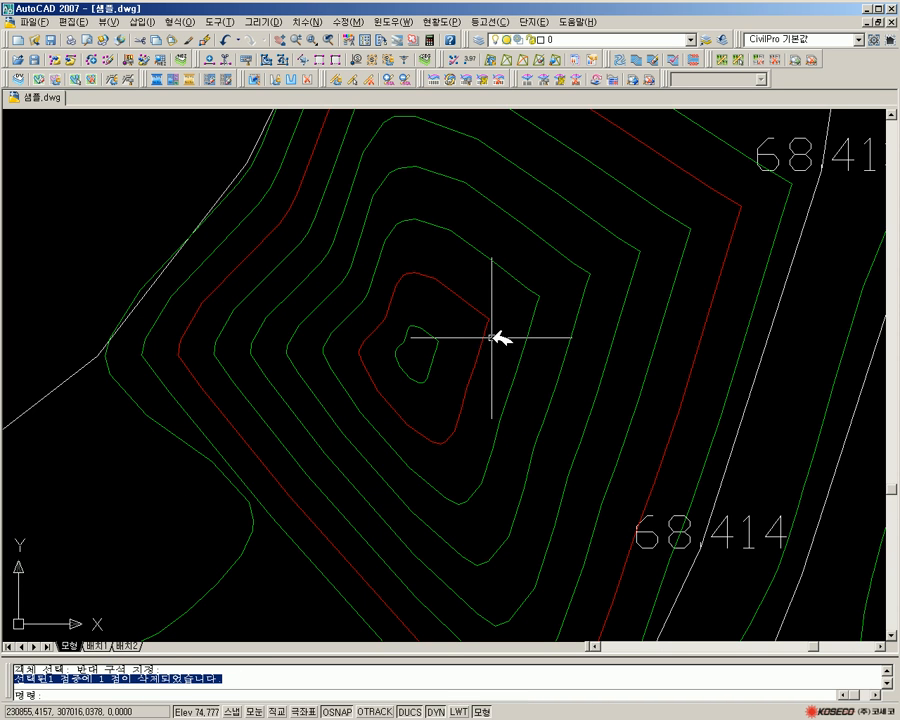
- Rebuild the triangulation mesh and check it around the deleted survey point
left_click(509, 59)
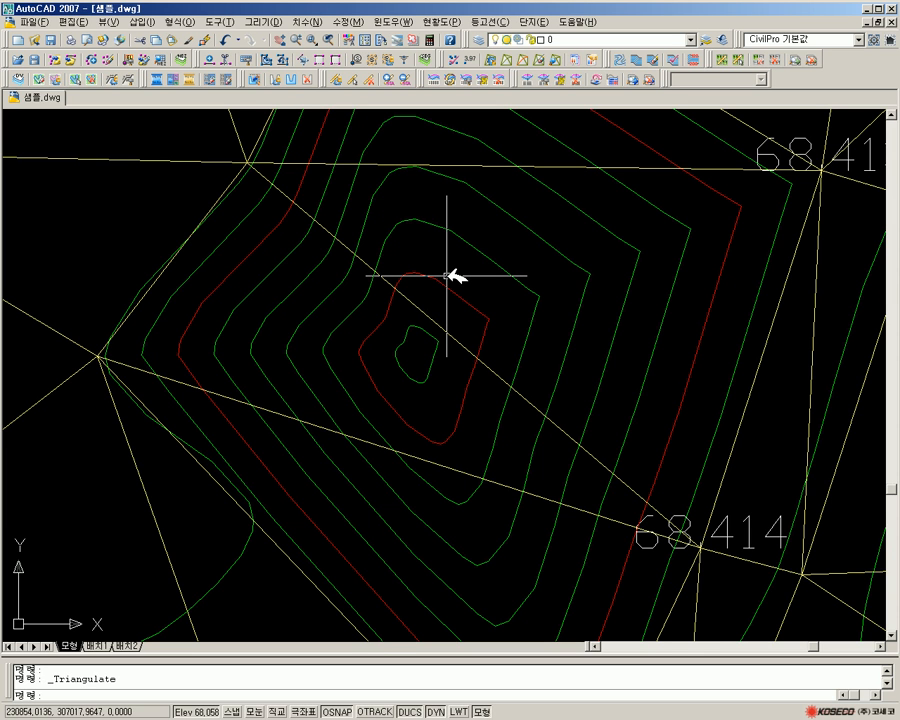
scroll(548, 279, "down", 1)
middle_click_drag(573, 272, 481, 345)
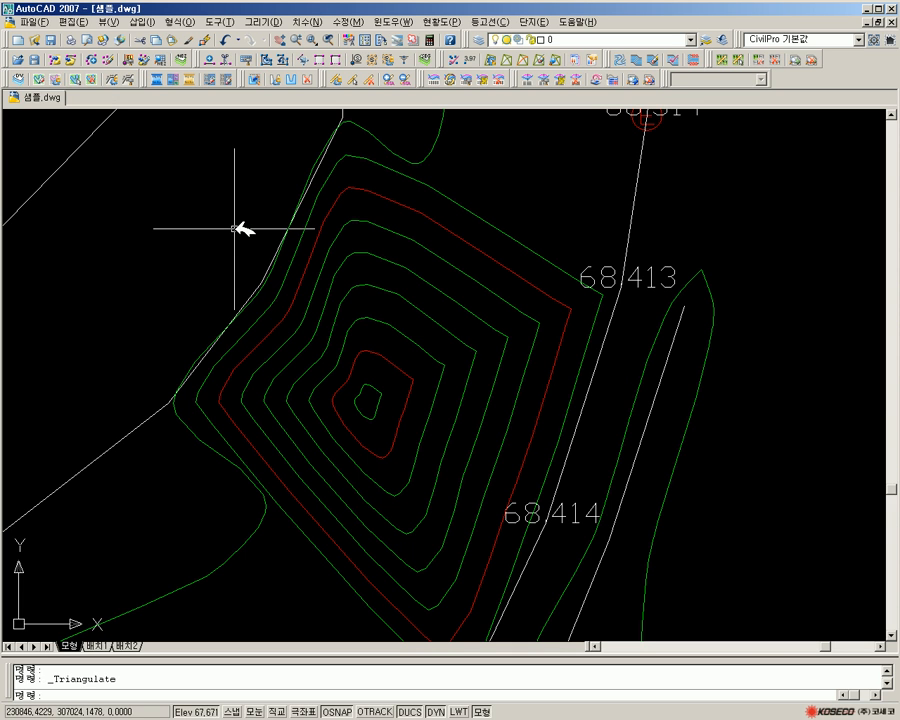
- Examine the existing contours and spot-height labels around the deleted point and along the neighbouring feature lines
scroll(233, 228, "down", 2)
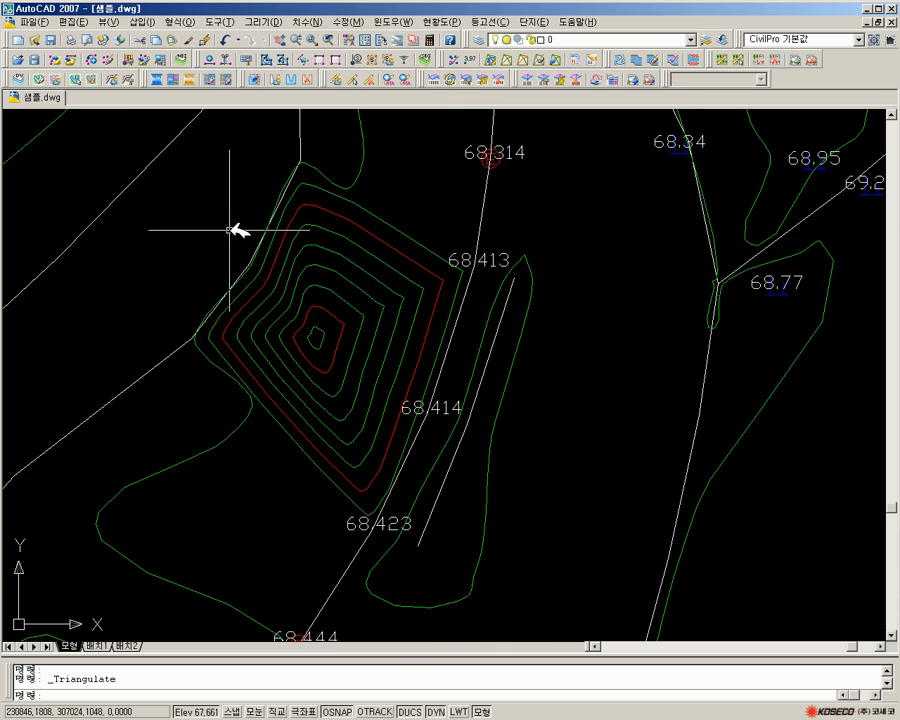
middle_click_drag(558, 315, 532, 461)
middle_click_drag(417, 299, 424, 447)
middle_click_drag(373, 394, 461, 399)
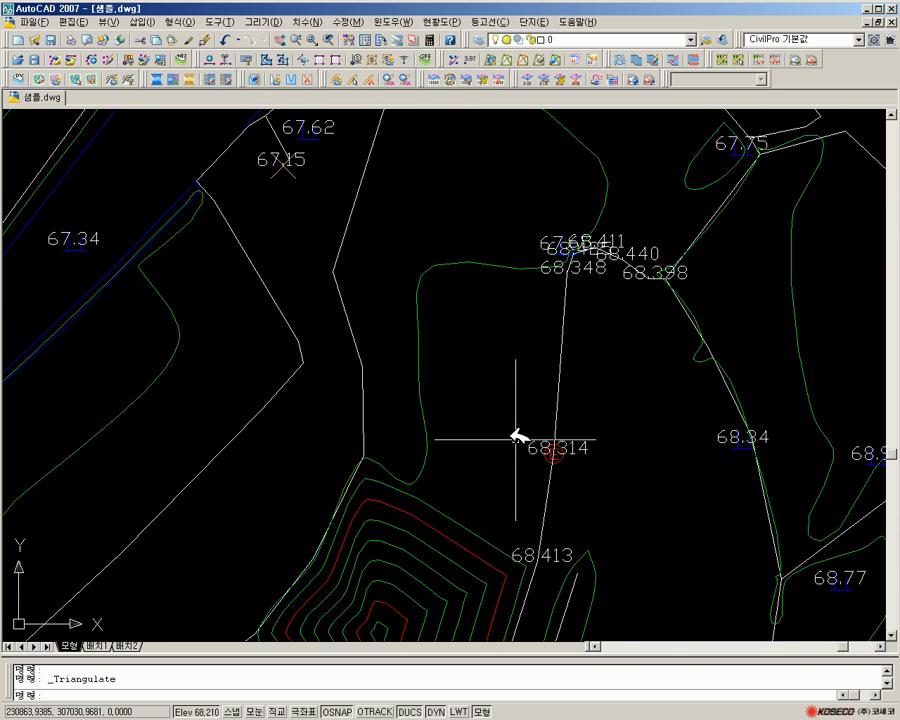
scroll(587, 412, "up", 4)
scroll(498, 424, "down", 4)
mouse_move(496, 464)
middle_mouse_down()
mouse_move(534, 313)
mouse_move(510, 462)
mouse_move(549, 160)
middle_mouse_up()
middle_click_drag(388, 487, 560, 131)
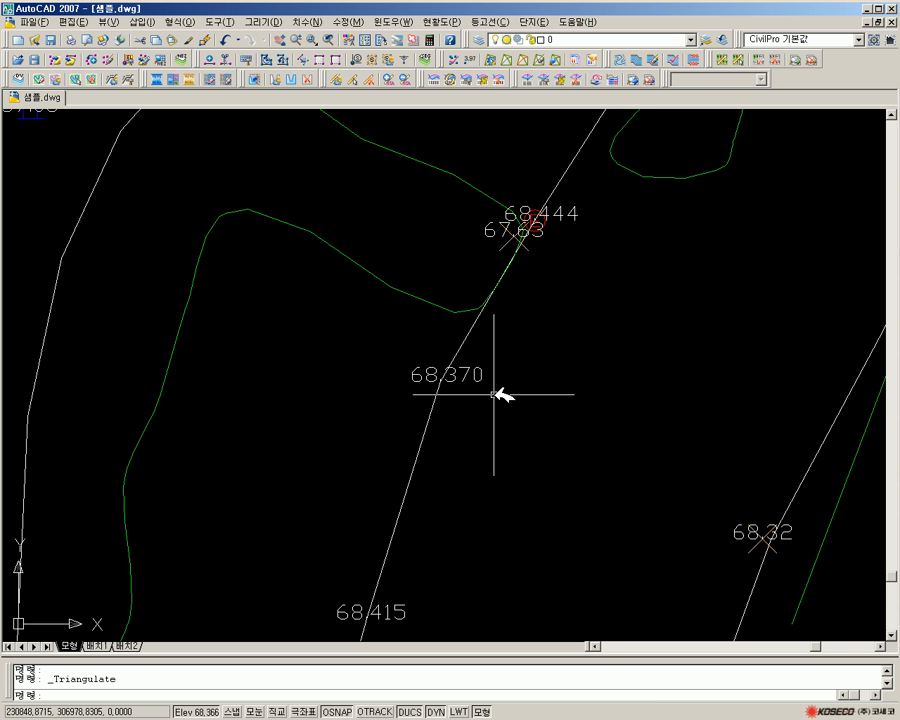
scroll(591, 315, "down", 2)
middle_click_drag(595, 313, 570, 410)
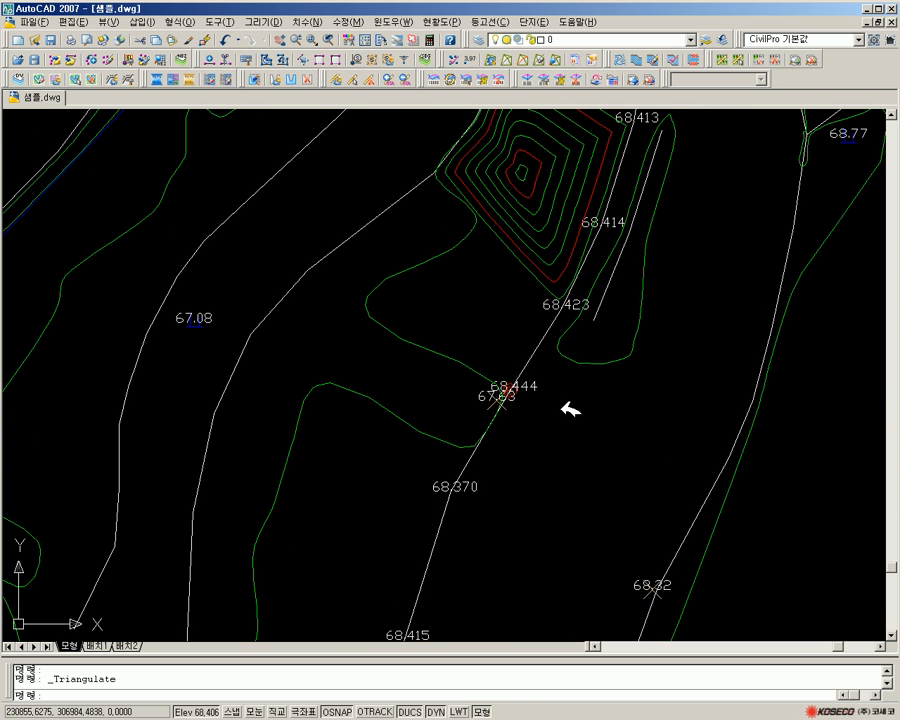
middle_click_drag(580, 354, 533, 489)
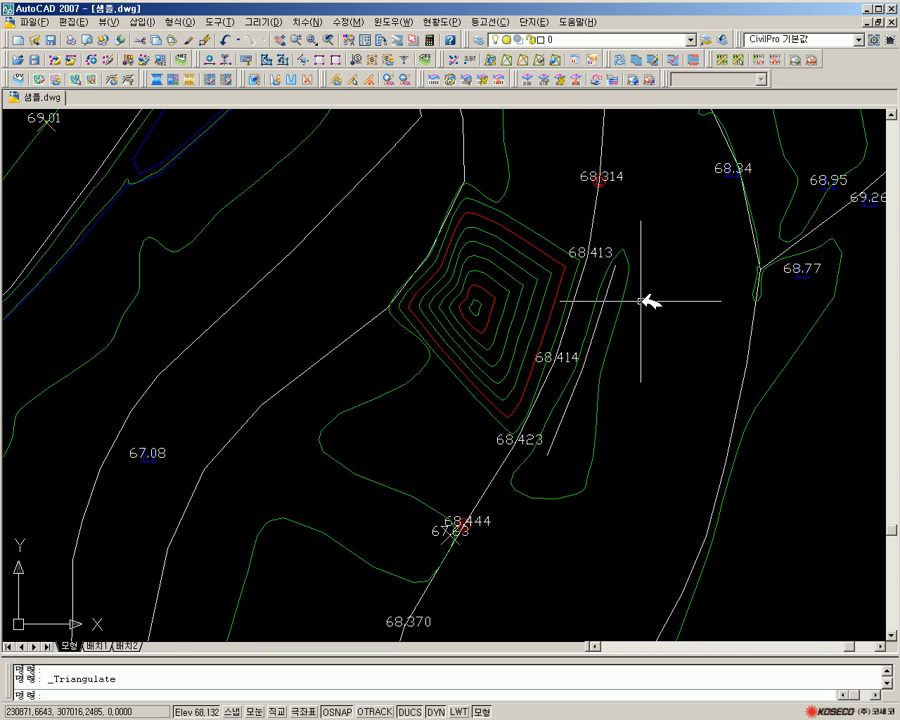